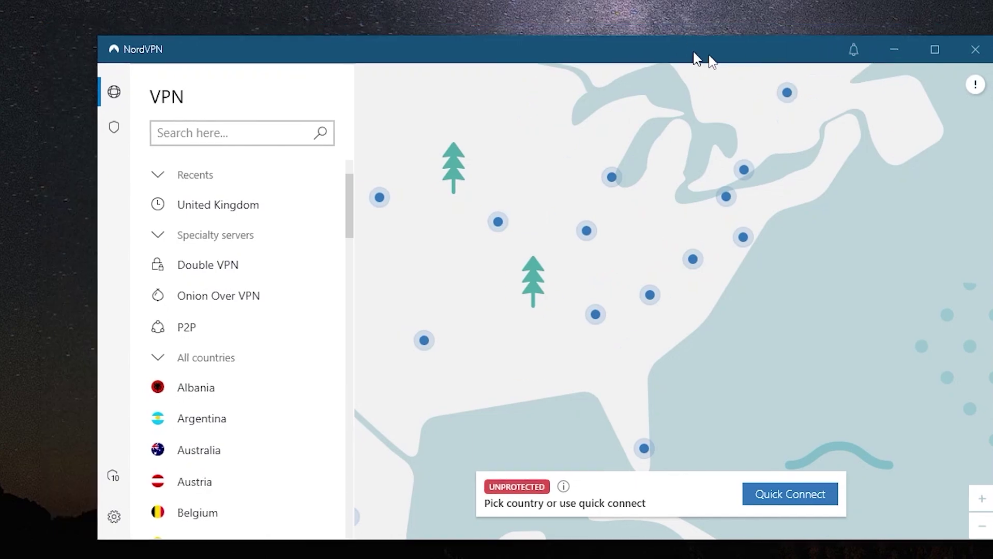
- Drag the NordVPN window slightly left before browsing its country list
left_click_drag(696, 53, 643, 48)
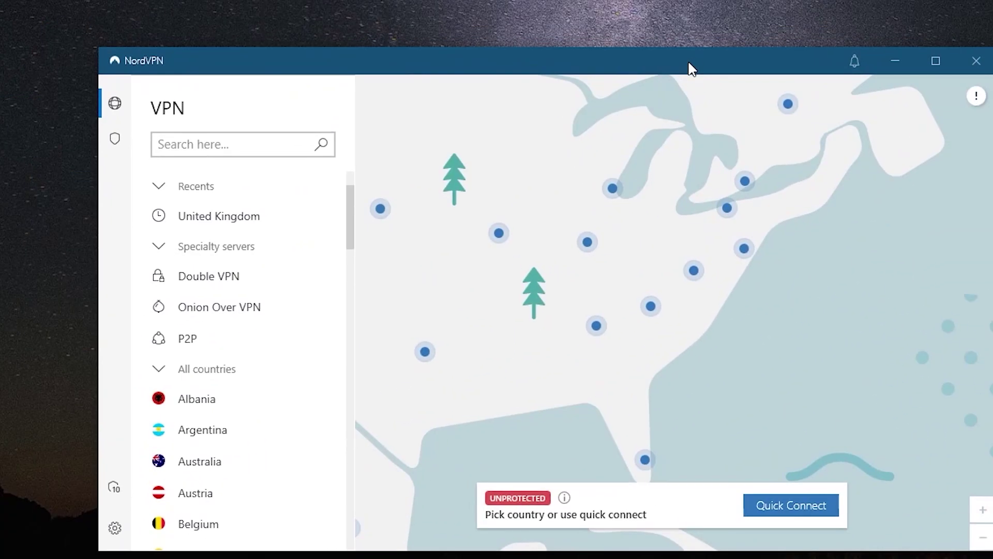
scroll(198, 252, "down", 1)
scroll(197, 253, "down", 5)
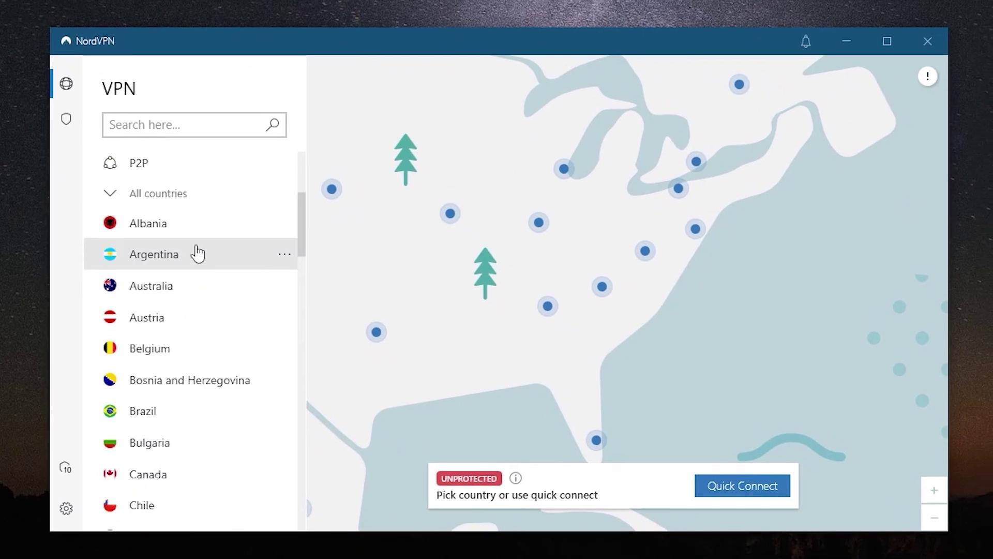
scroll(198, 253, "down", 5)
scroll(199, 252, "down", 5)
scroll(198, 253, "down", 4)
scroll(198, 252, "down", 4)
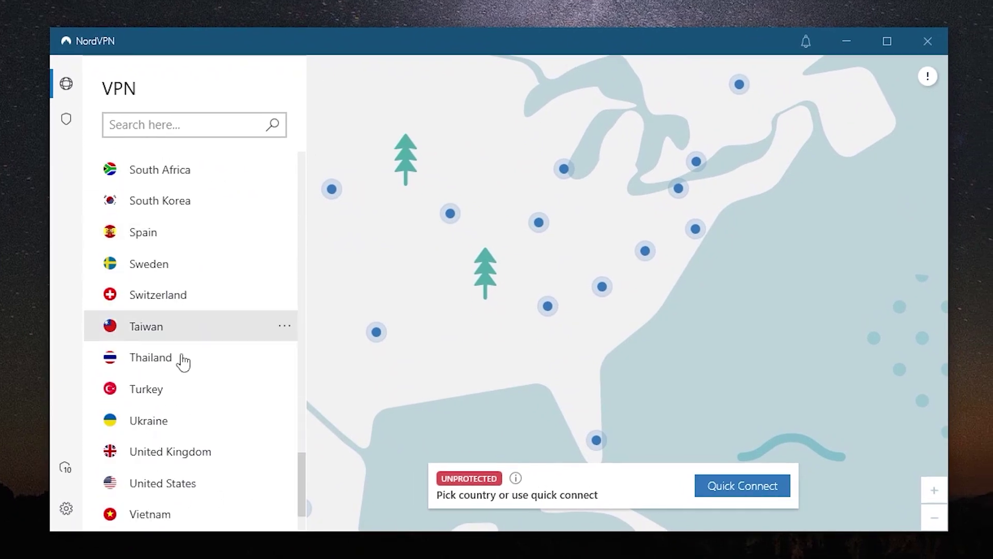
scroll(170, 467, "up", 4)
scroll(171, 467, "up", 5)
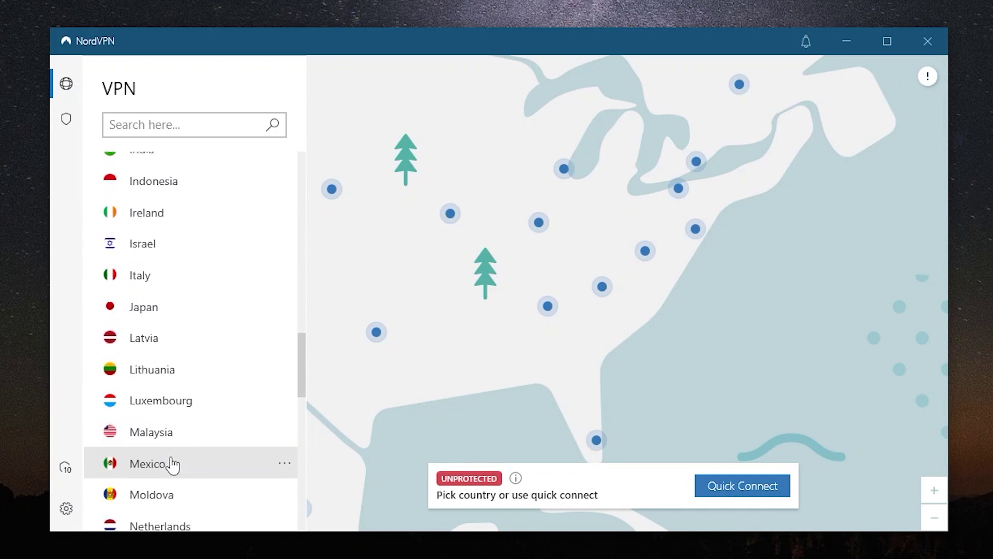
scroll(171, 468, "up", 5)
scroll(170, 468, "up", 5)
scroll(190, 467, "up", 3)
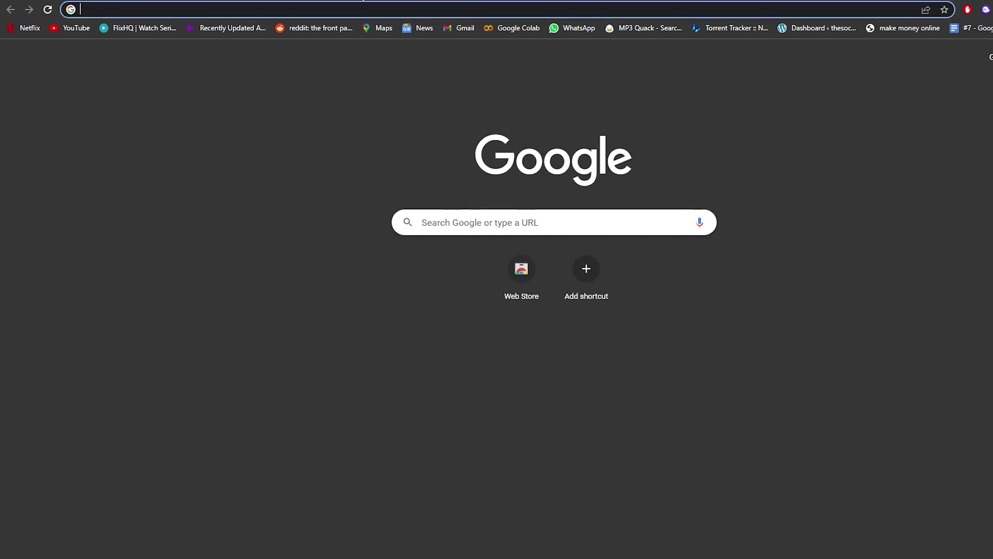
- Open YouTube's home feed, then load YouTube again in a new Incognito window
left_click(79, 29)
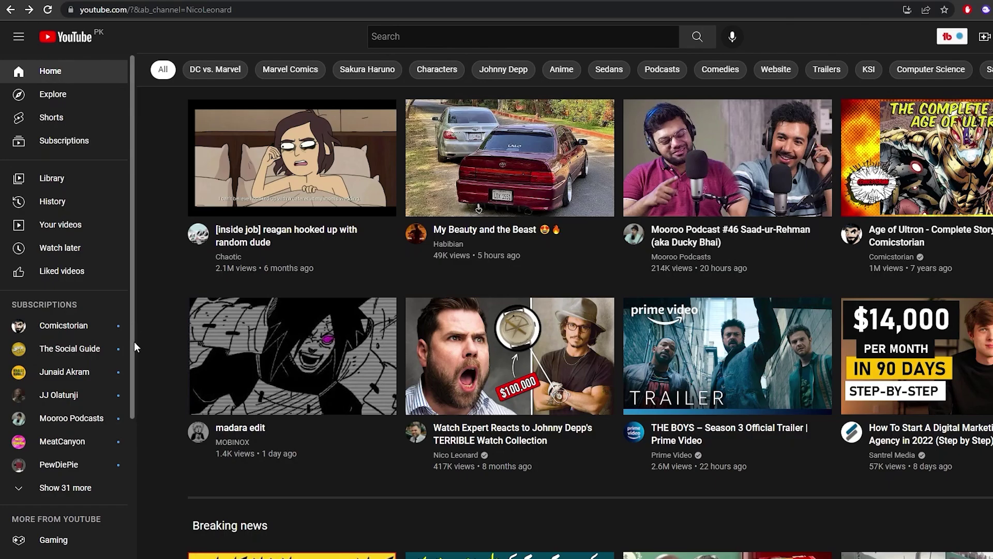
scroll(196, 369, "down", 5)
scroll(196, 369, "down", 10)
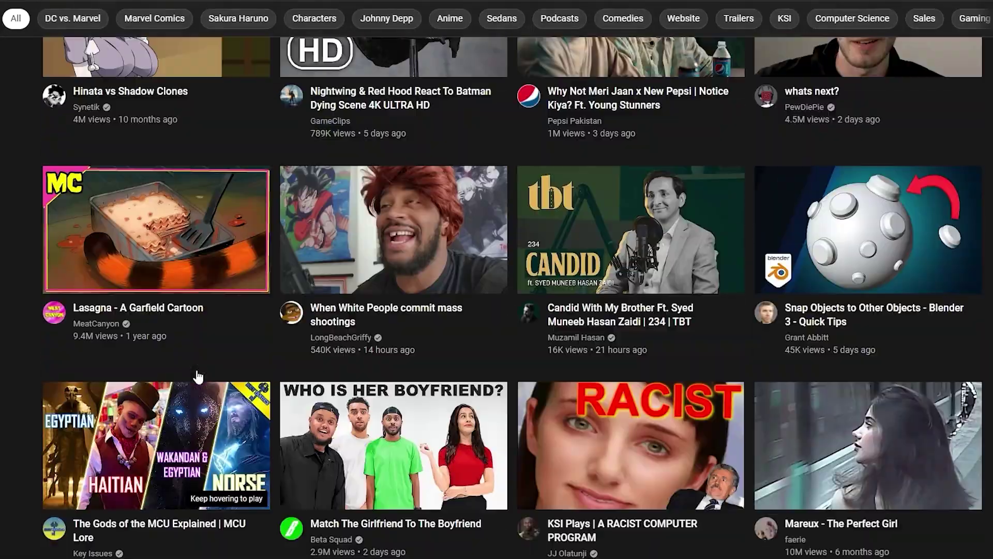
scroll(196, 376, "up", 5)
scroll(196, 377, "up", 3)
scroll(197, 377, "down", 3)
scroll(196, 376, "down", 8)
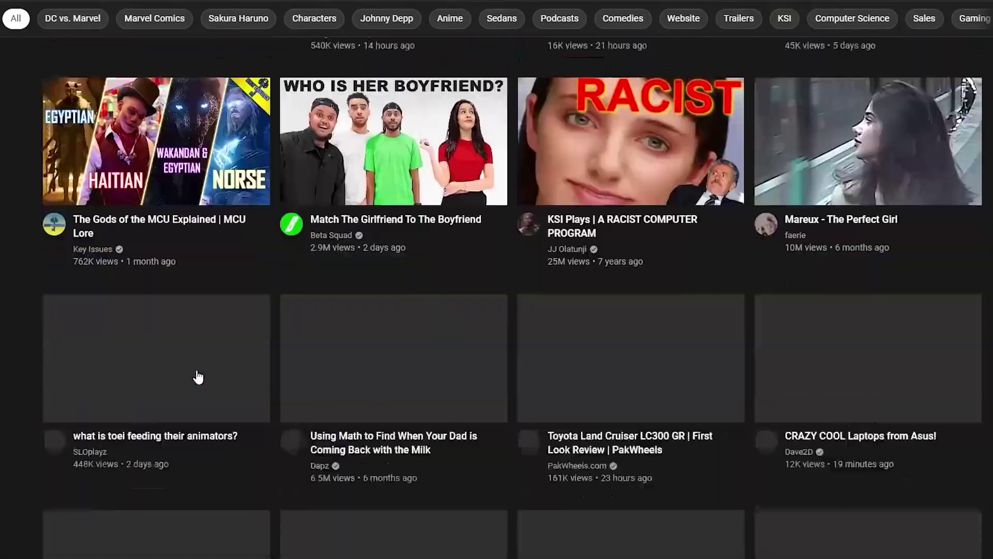
scroll(198, 377, "down", 1)
scroll(197, 377, "down", 3)
scroll(199, 377, "down", 3)
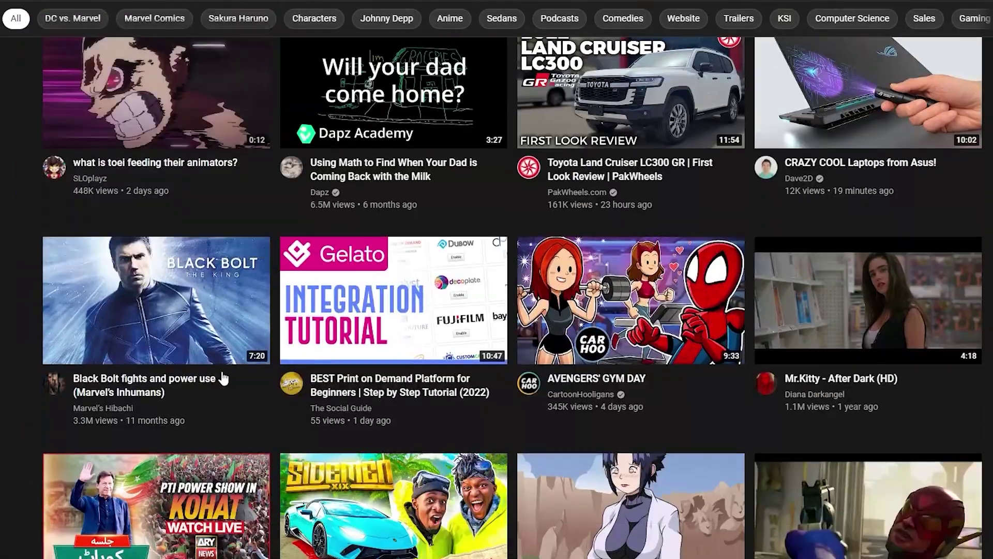
scroll(218, 381, "down", 2)
scroll(241, 386, "down", 3)
scroll(240, 386, "up", 3)
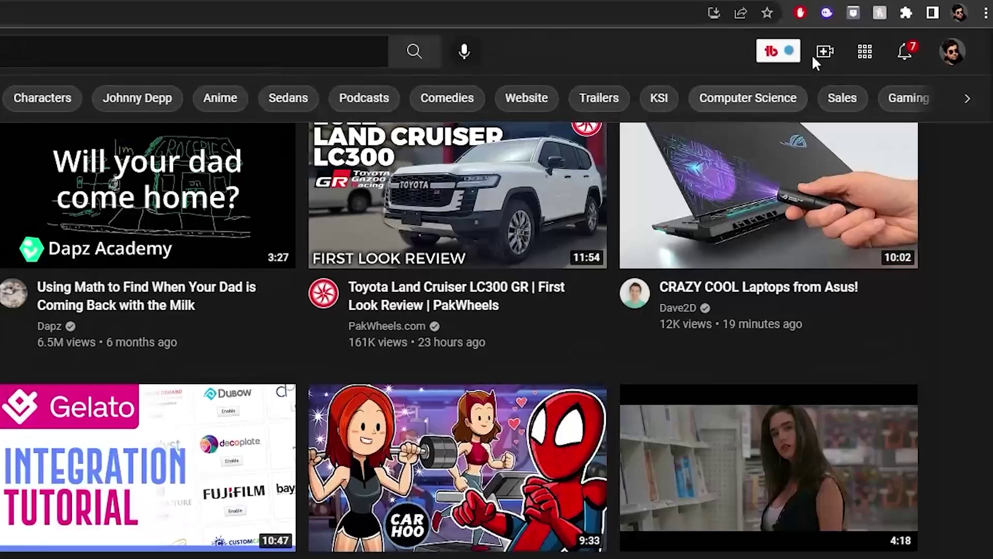
left_click(984, 14)
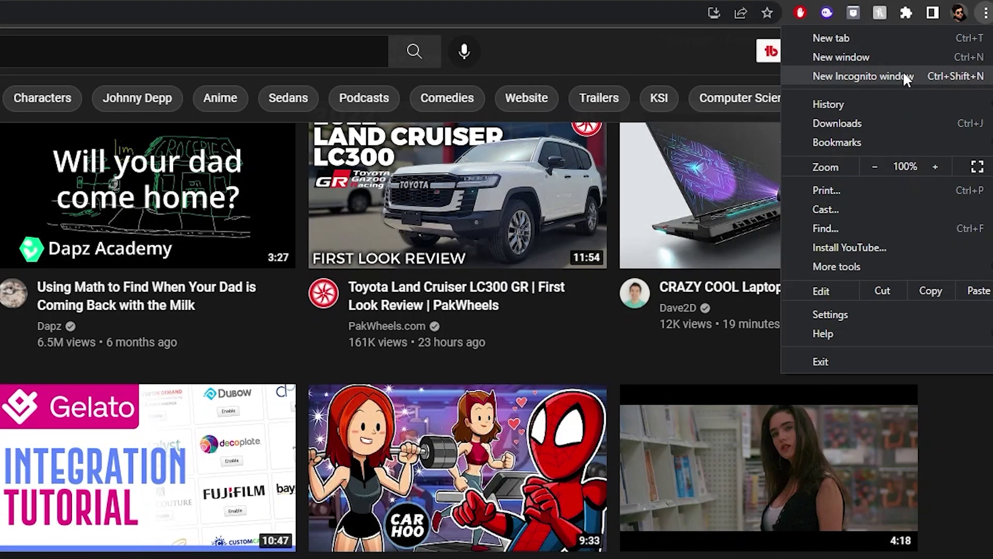
left_click(902, 73)
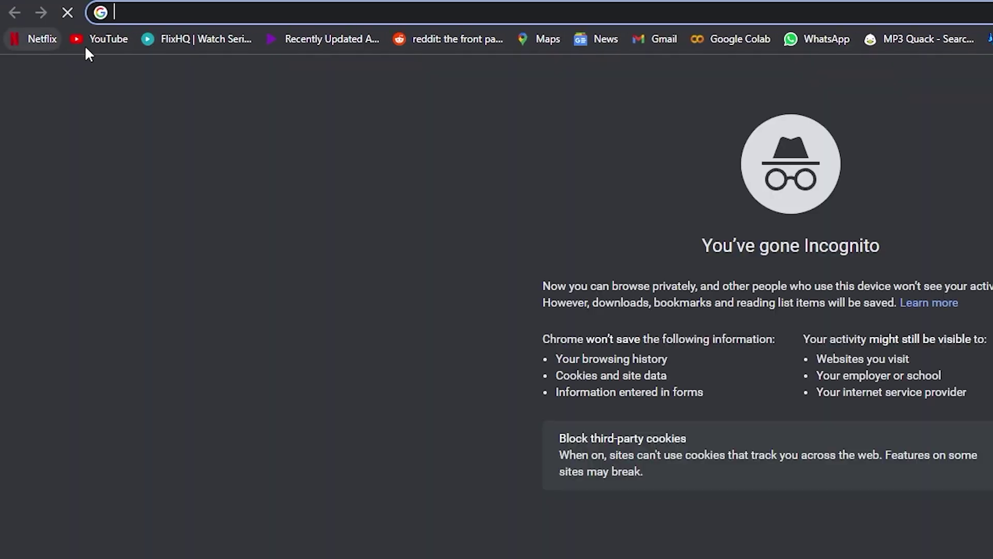
left_click(98, 39)
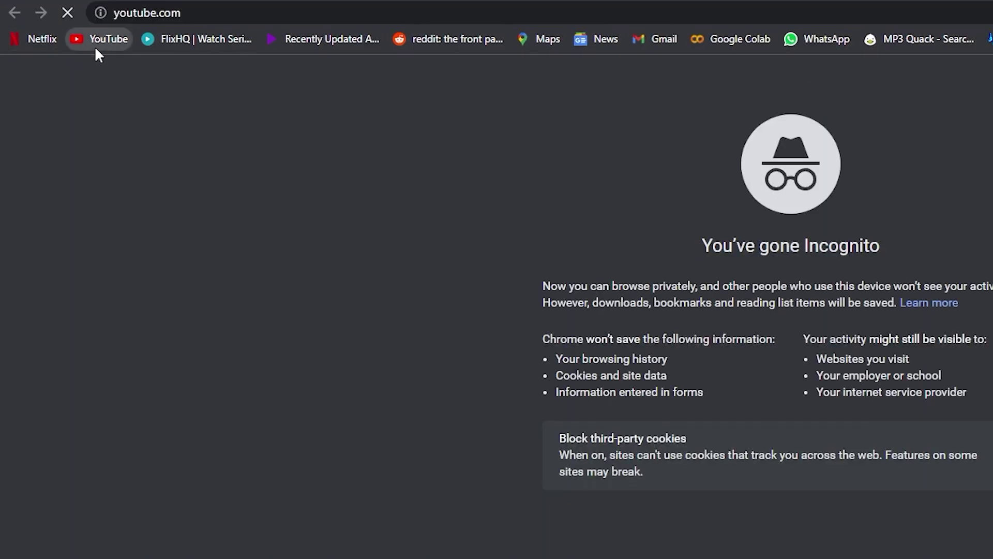
scroll(281, 229, "down", 4)
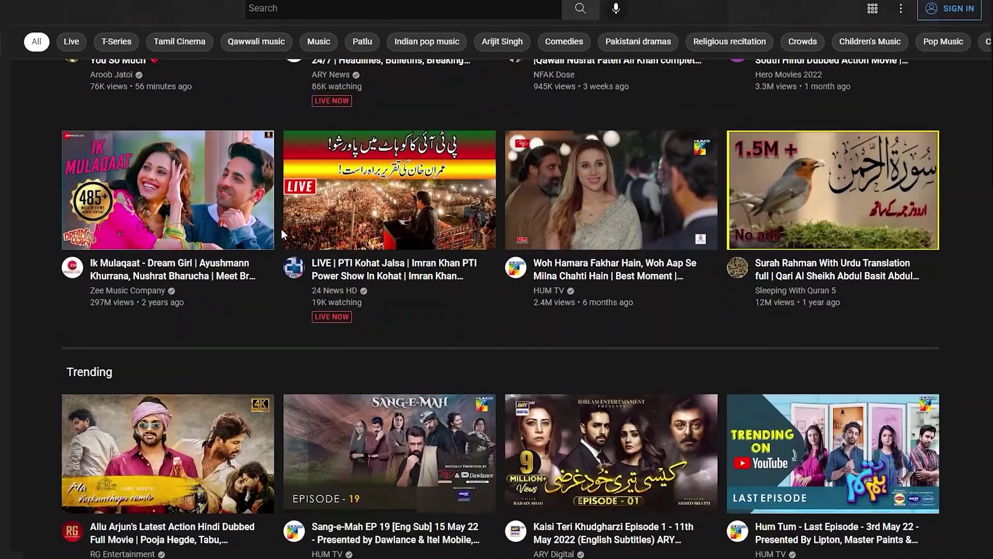
scroll(281, 229, "down", 4)
scroll(282, 230, "down", 5)
scroll(281, 233, "down", 4)
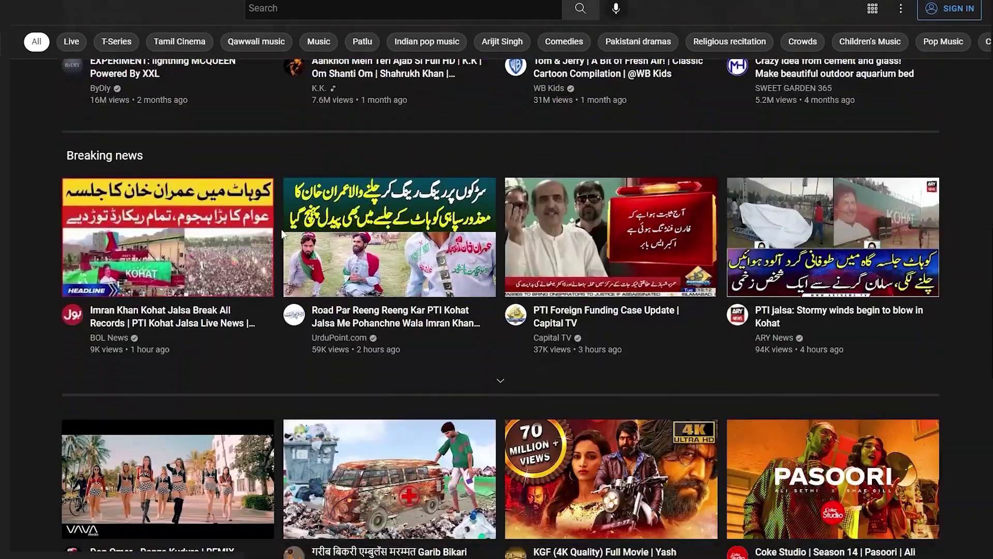
scroll(281, 233, "down", 3)
scroll(281, 234, "down", 5)
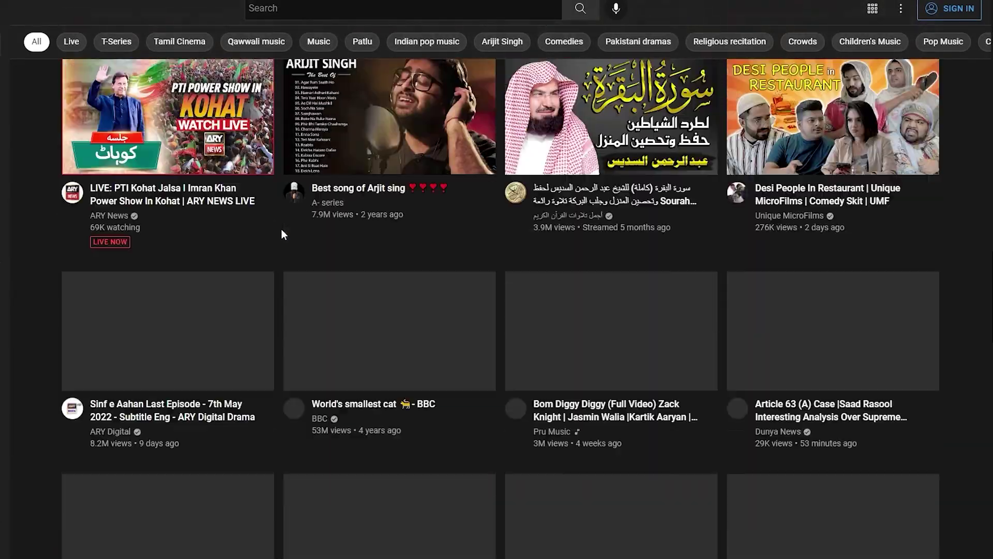
scroll(281, 233, "up", 4)
scroll(281, 233, "up", 4)
scroll(281, 233, "up", 4)
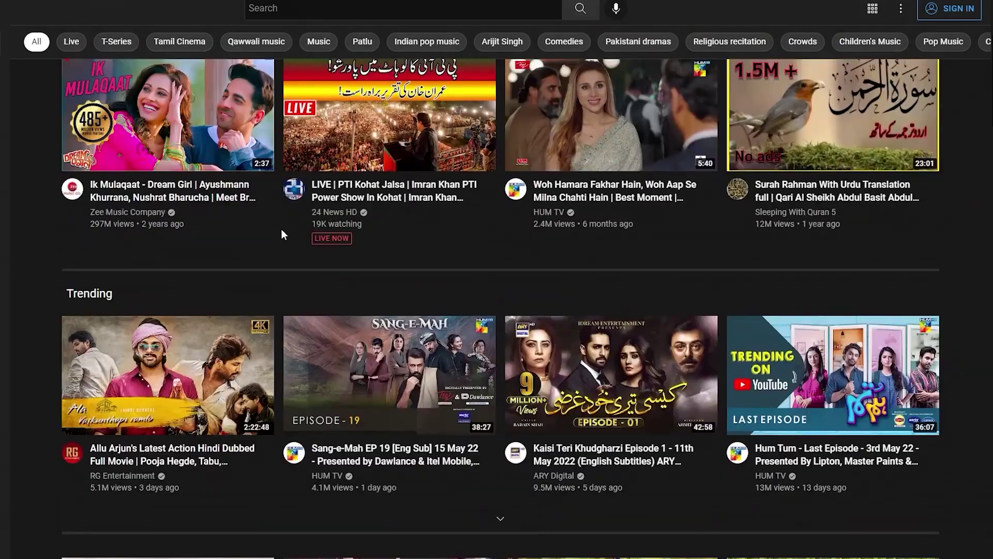
scroll(281, 228, "up", 3)
scroll(363, 397, "down", 2)
scroll(468, 421, "down", 5)
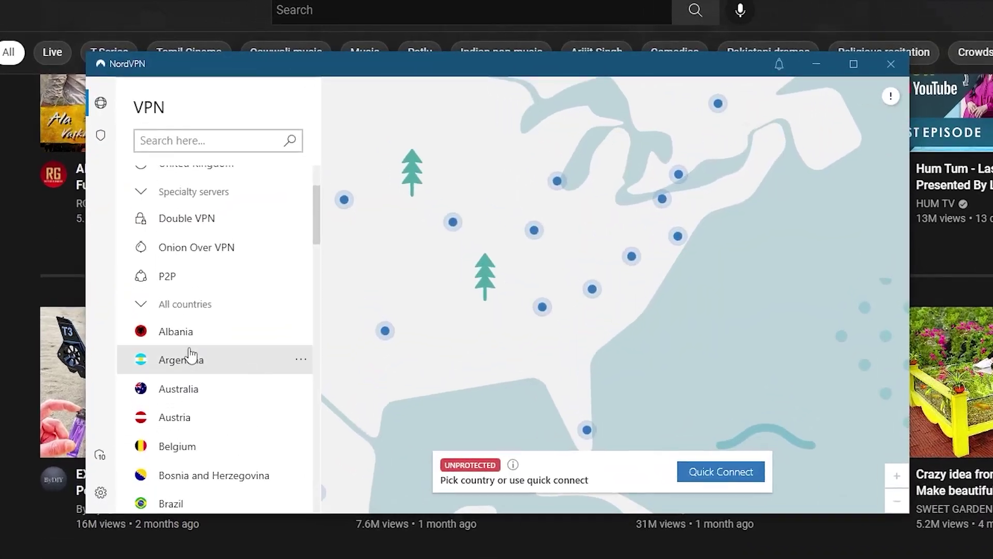
scroll(192, 355, "down", 3)
scroll(192, 355, "down", 4)
scroll(192, 354, "down", 5)
scroll(191, 355, "down", 4)
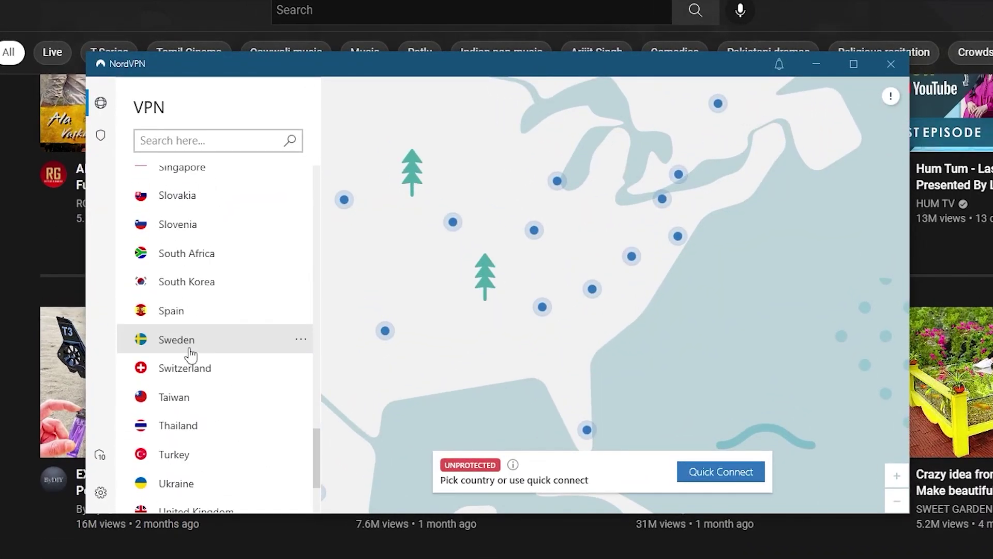
scroll(192, 354, "down", 1)
scroll(202, 419, "down", 1)
- Choose United States in NordVPN's country list to connect there
left_click(208, 470)
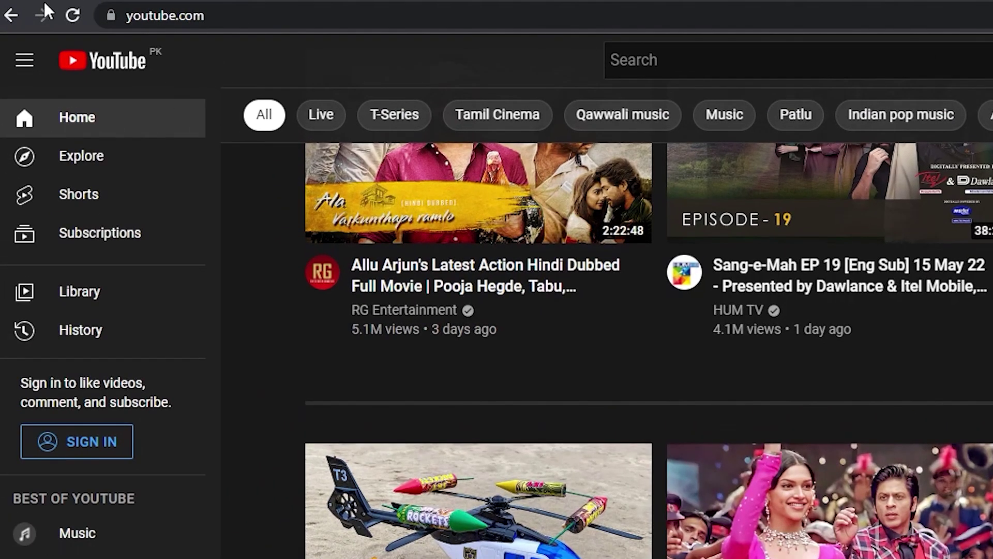
- Reload YouTube so the feed shows American picks like NBA and trial coverage
left_click(72, 16)
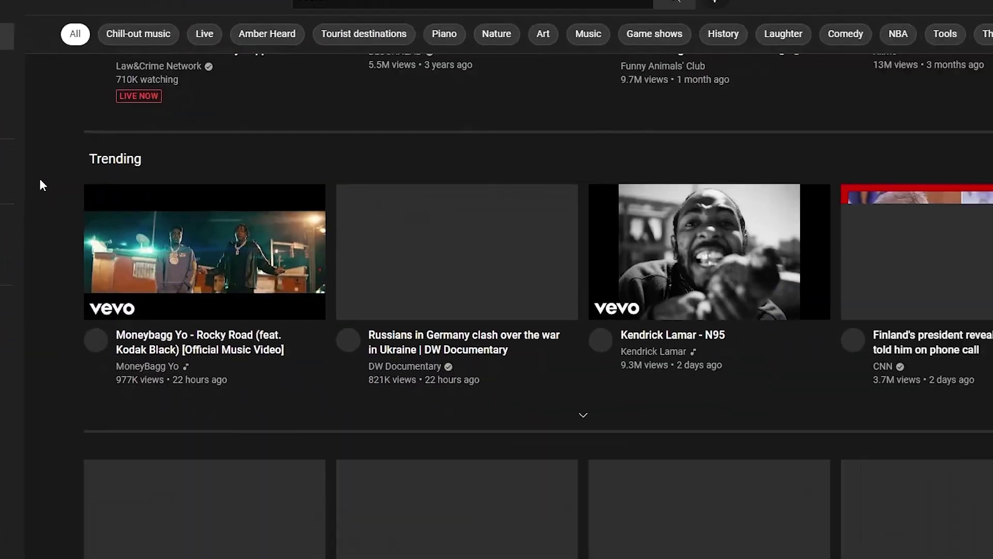
scroll(4, 153, "up", 3)
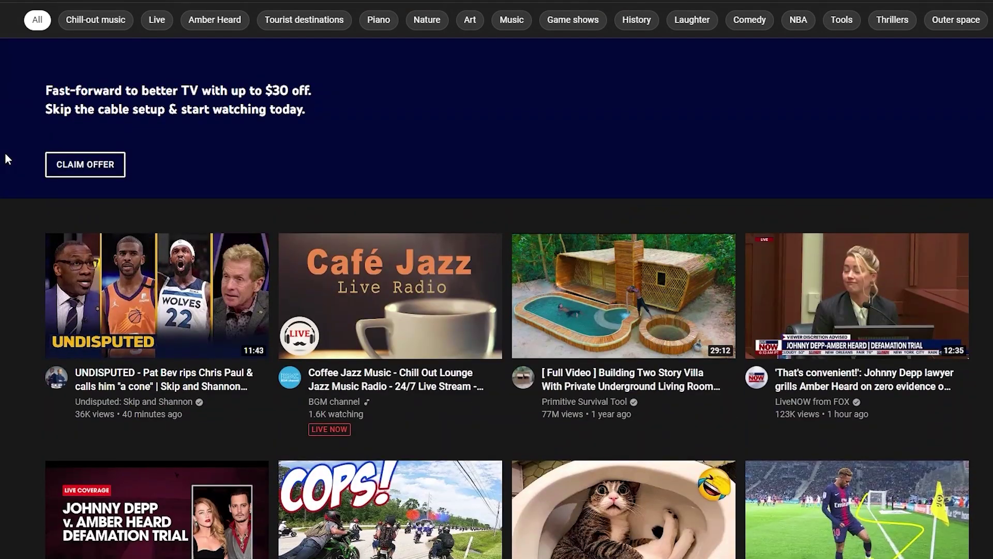
scroll(5, 158, "down", 8)
scroll(4, 158, "down", 8)
scroll(5, 159, "down", 4)
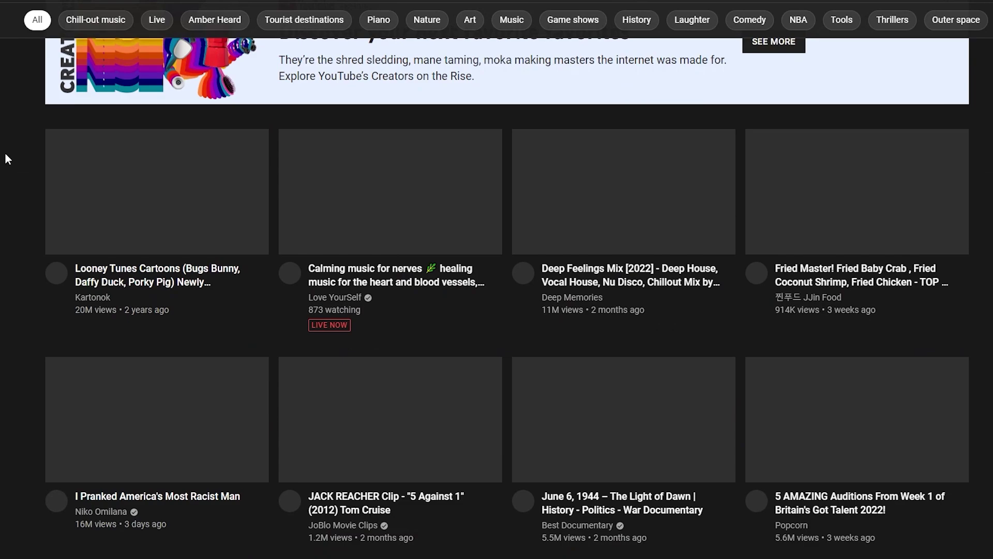
scroll(4, 153, "up", 4)
scroll(5, 152, "up", 4)
scroll(5, 158, "up", 4)
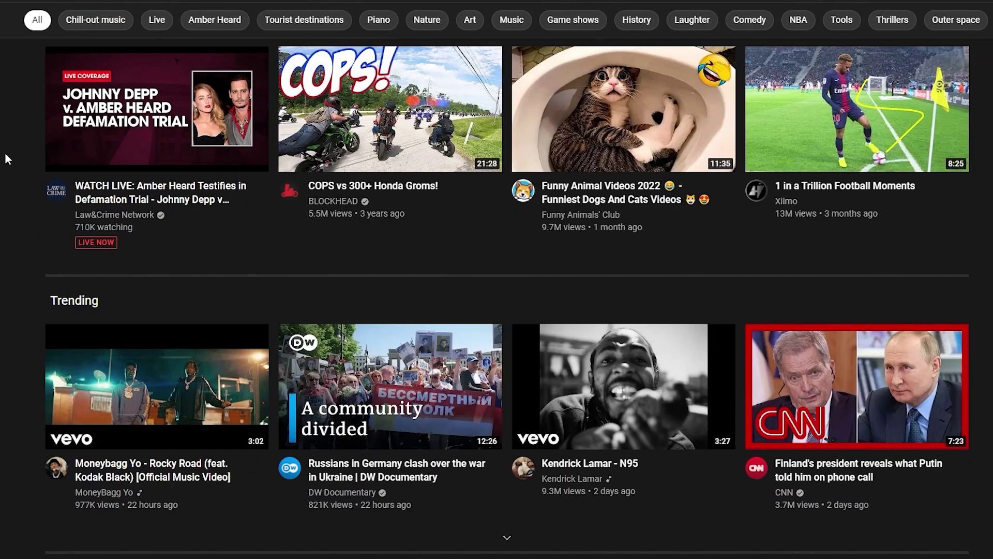
scroll(5, 159, "up", 4)
scroll(5, 159, "up", 1)
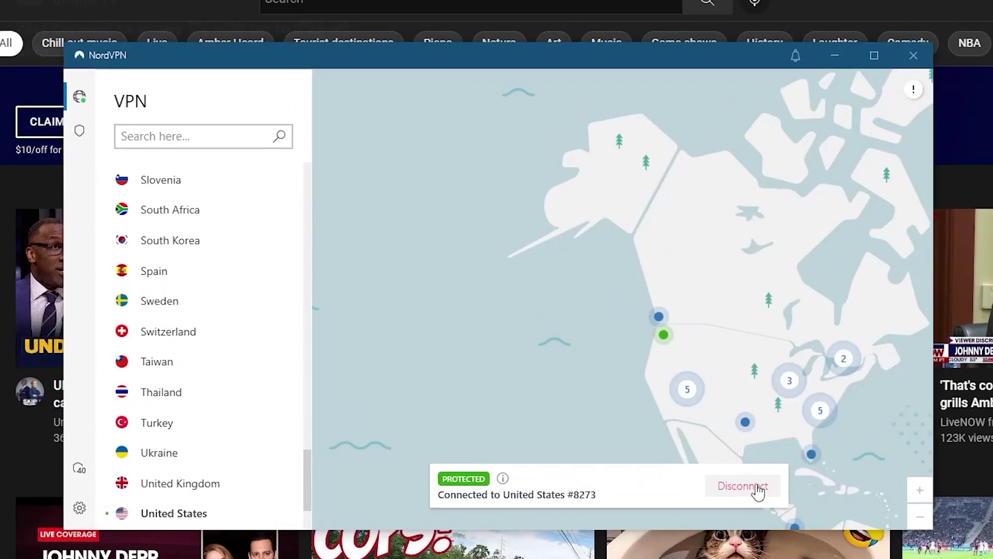
- Disconnect NordVPN from the United States server, returning it to unprotected
left_click(757, 490)
left_click(749, 490)
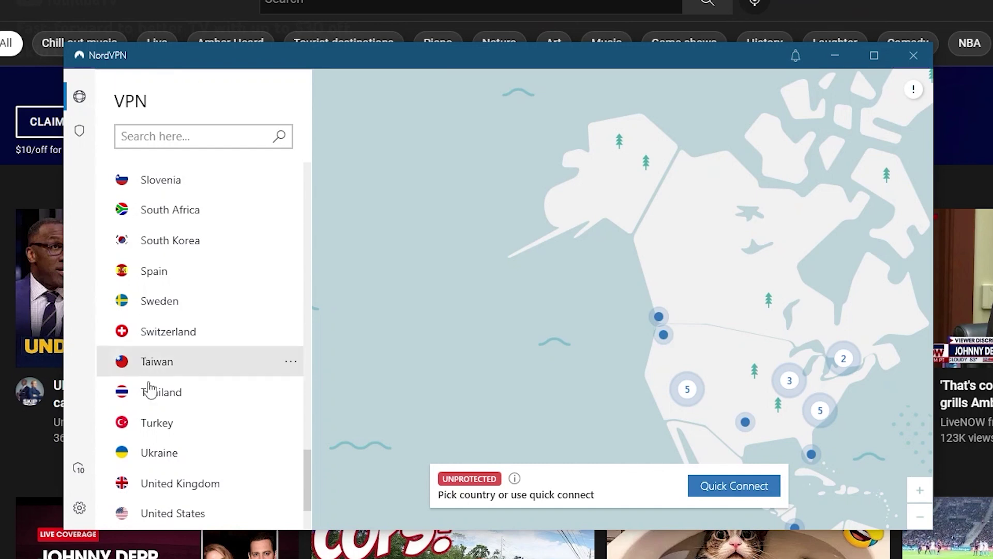
left_click(79, 508)
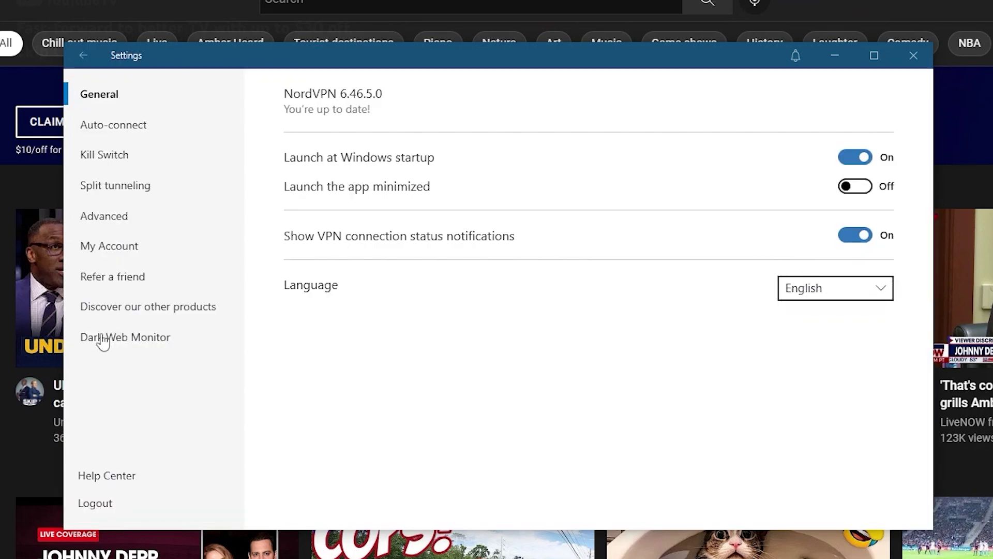
left_click(112, 128)
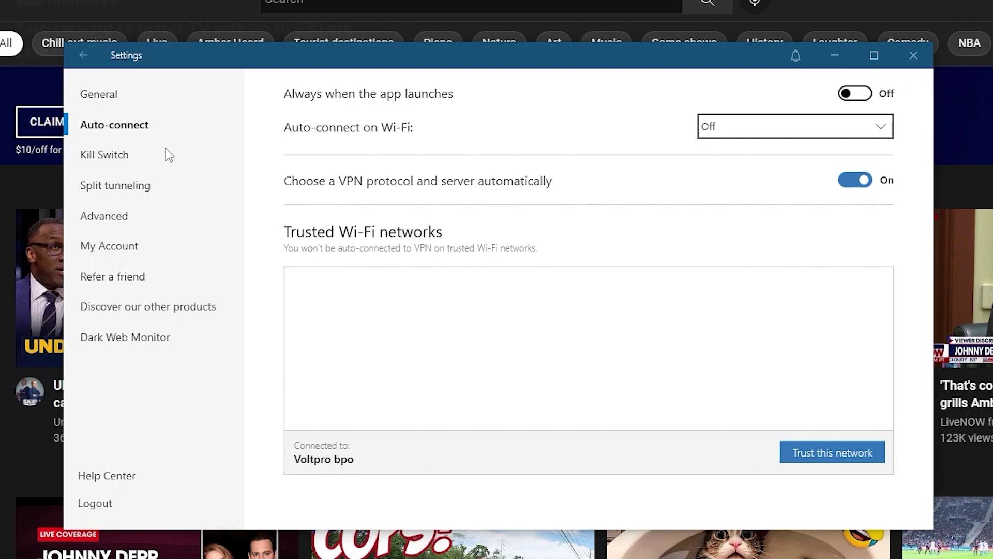
left_click(115, 155)
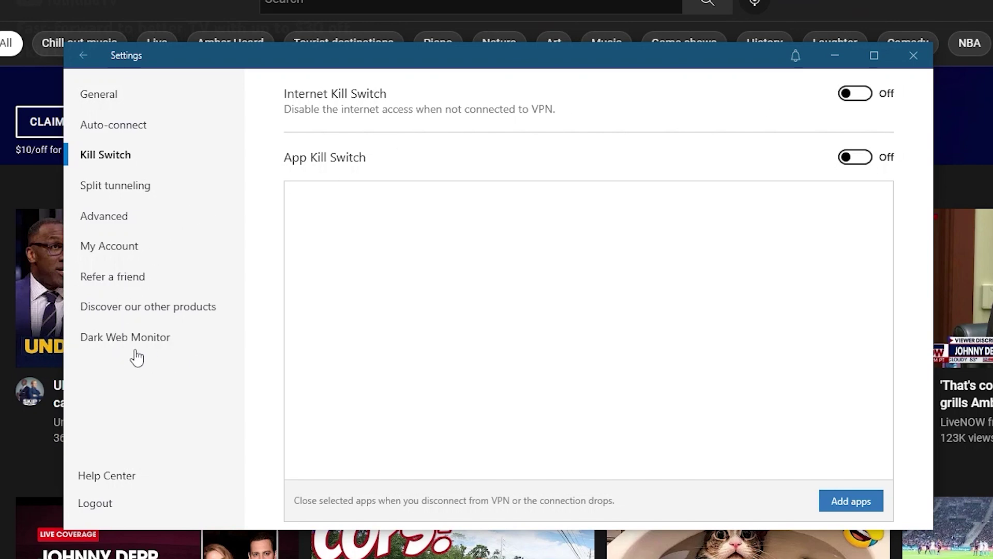
left_click(125, 337)
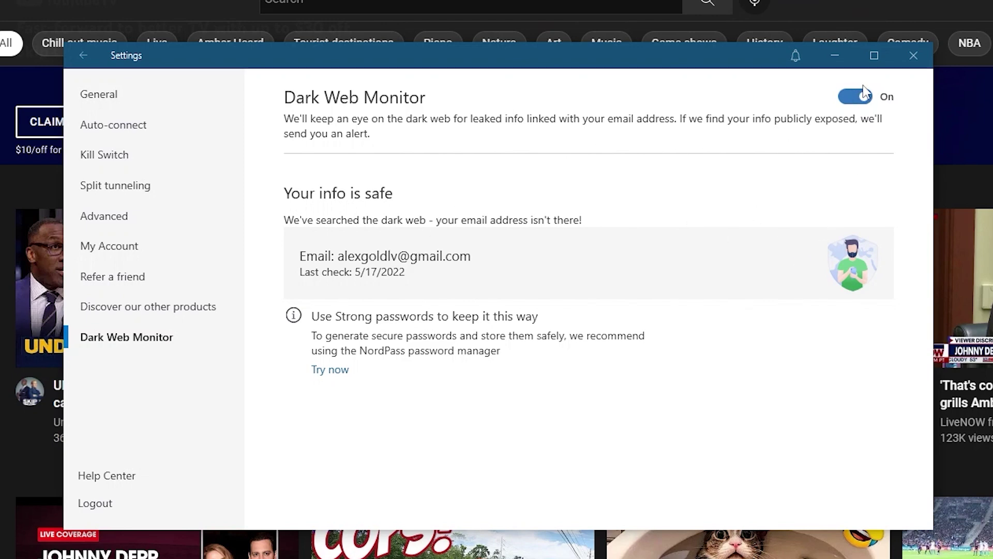
left_click(98, 94)
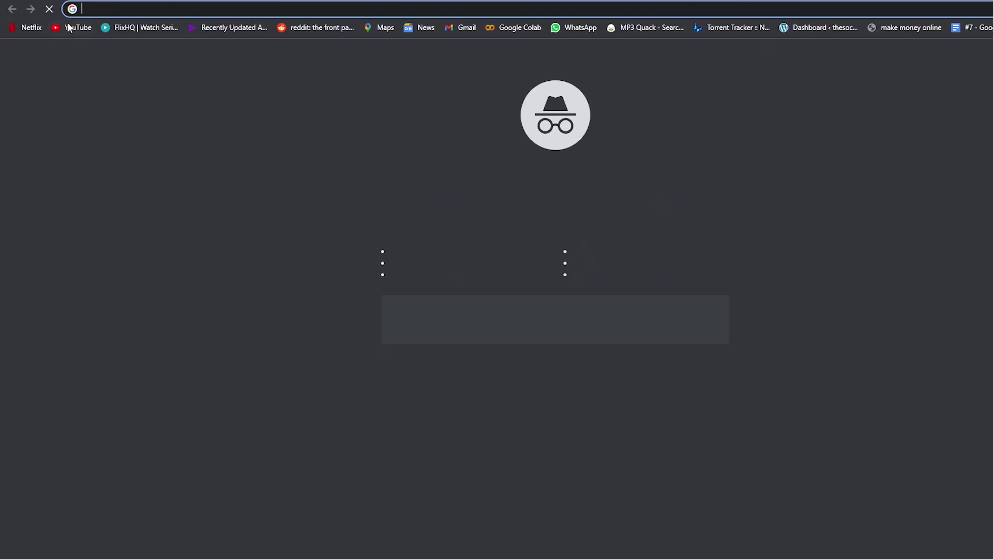
- Load Netflix's browse page in the incognito window, showing Top 10 Movies in Pakistan
left_click(31, 28)
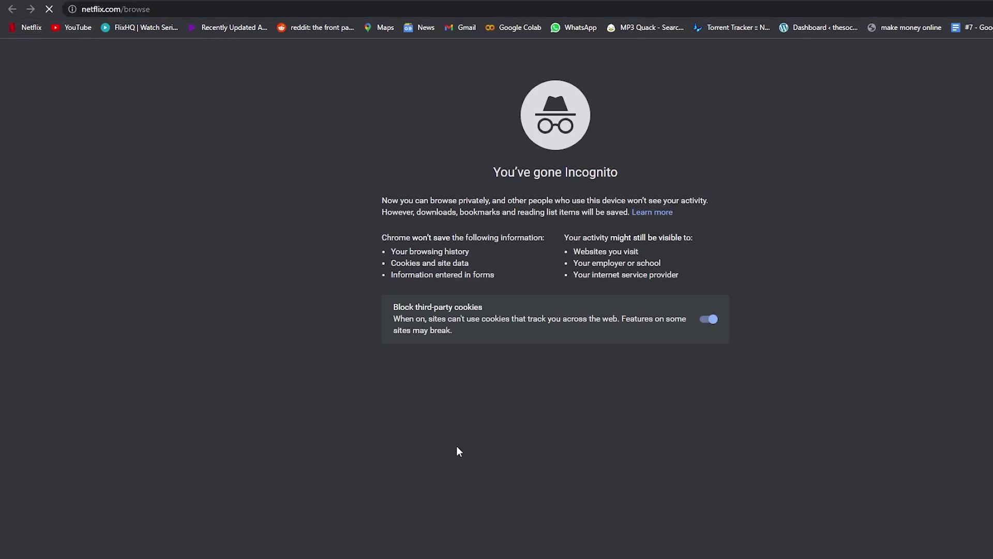
scroll(387, 222, "down", 5)
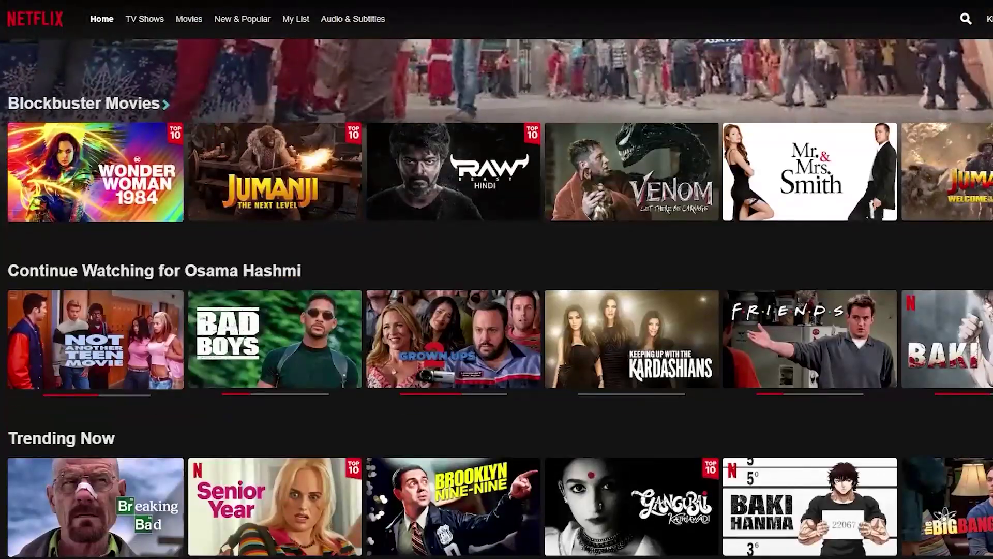
scroll(380, 210, "down", 3)
scroll(381, 221, "down", 1)
scroll(380, 221, "down", 5)
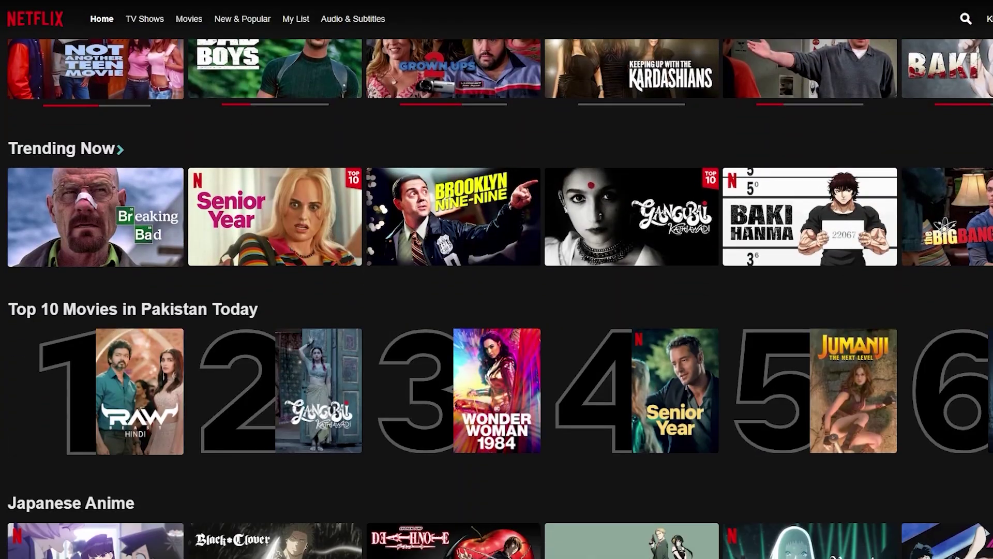
scroll(381, 221, "down", 3)
scroll(381, 222, "down", 3)
scroll(381, 221, "down", 2)
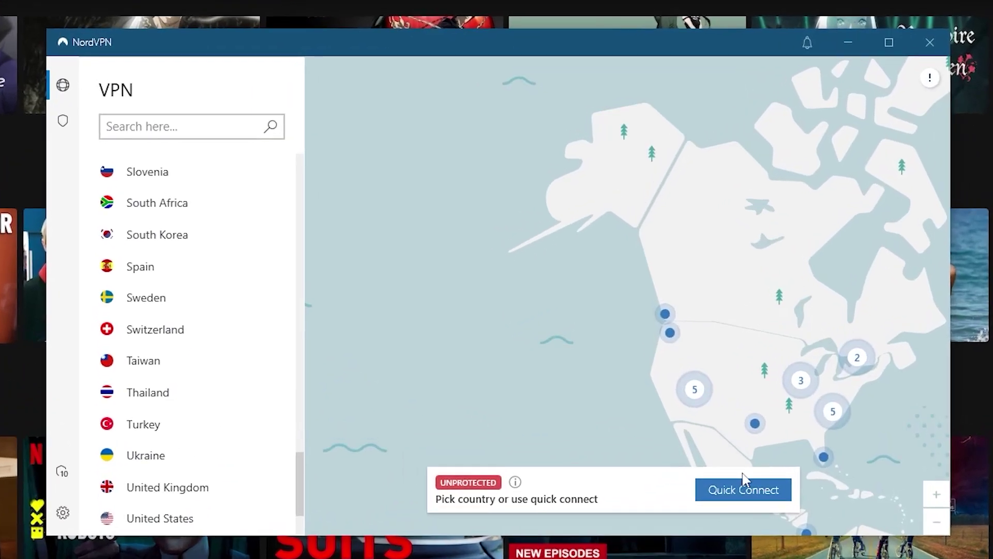
scroll(155, 398, "down", 1)
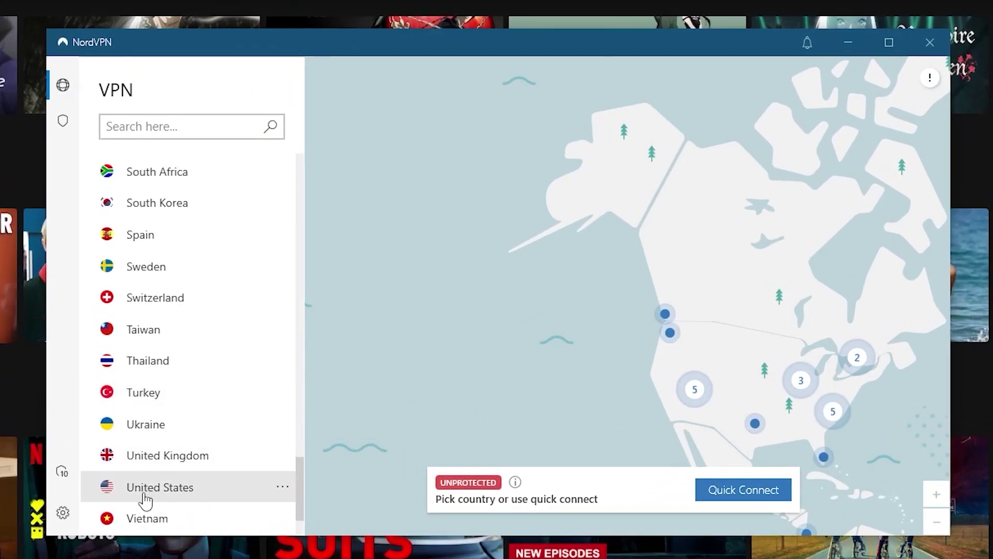
- Connect to United States server #8949, then inspect and dismiss the United Kingdom server options
left_click(160, 487)
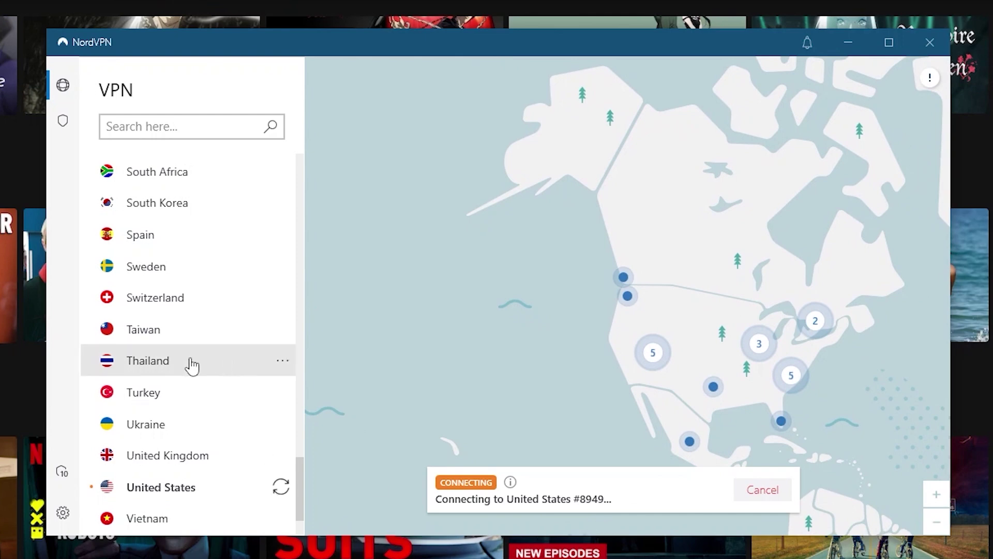
scroll(186, 373, "up", 1)
scroll(173, 425, "down", 1)
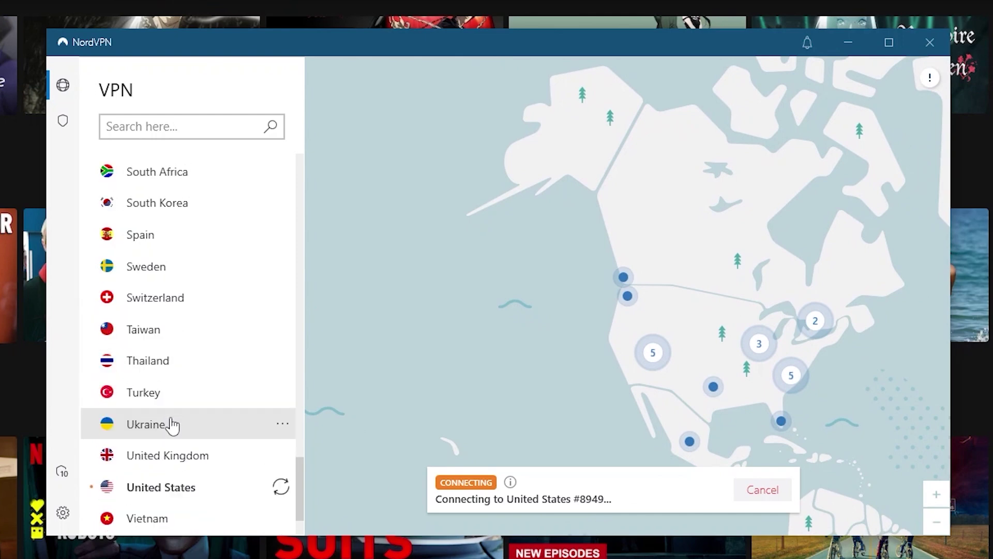
left_click(282, 456)
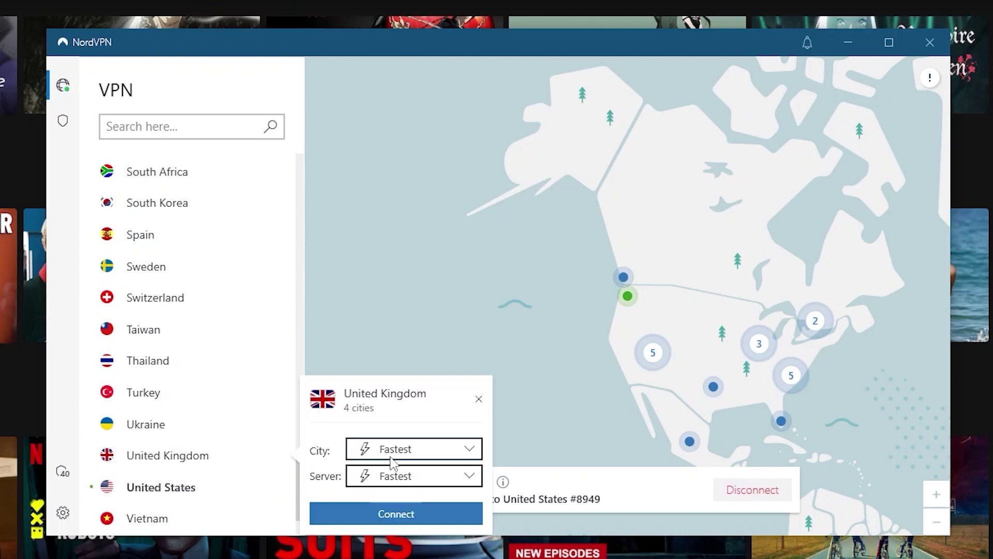
left_click(399, 458)
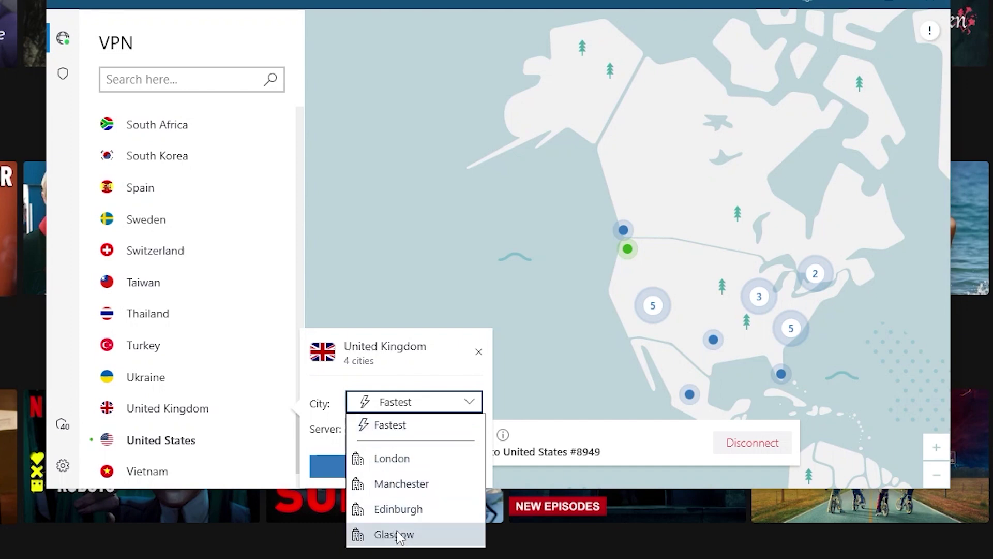
left_click(423, 425)
left_click(419, 431)
scroll(419, 519, "down", 2)
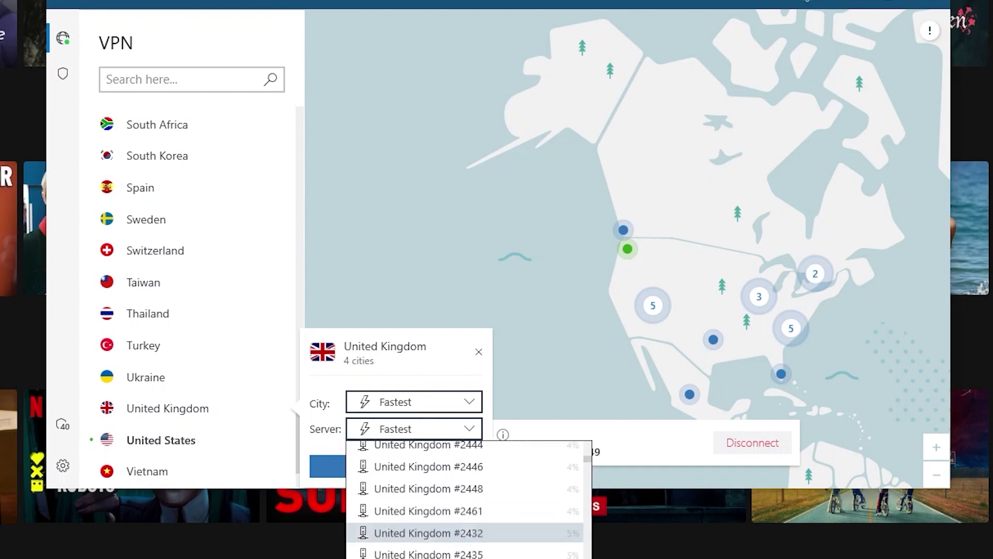
scroll(420, 519, "down", 3)
scroll(419, 519, "down", 3)
scroll(419, 518, "down", 1)
scroll(427, 551, "down", 3)
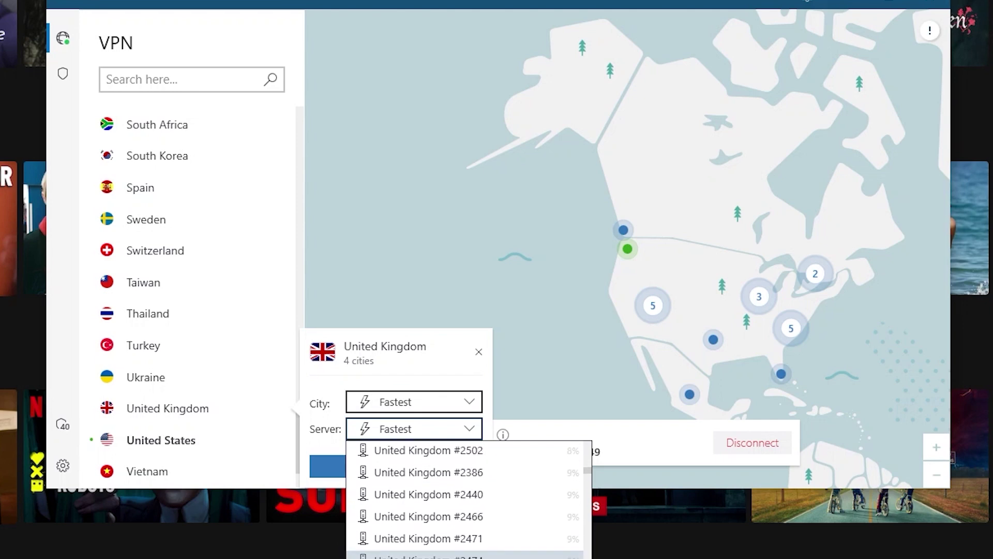
scroll(427, 551, "down", 3)
scroll(426, 551, "down", 3)
scroll(427, 551, "down", 3)
scroll(427, 543, "down", 3)
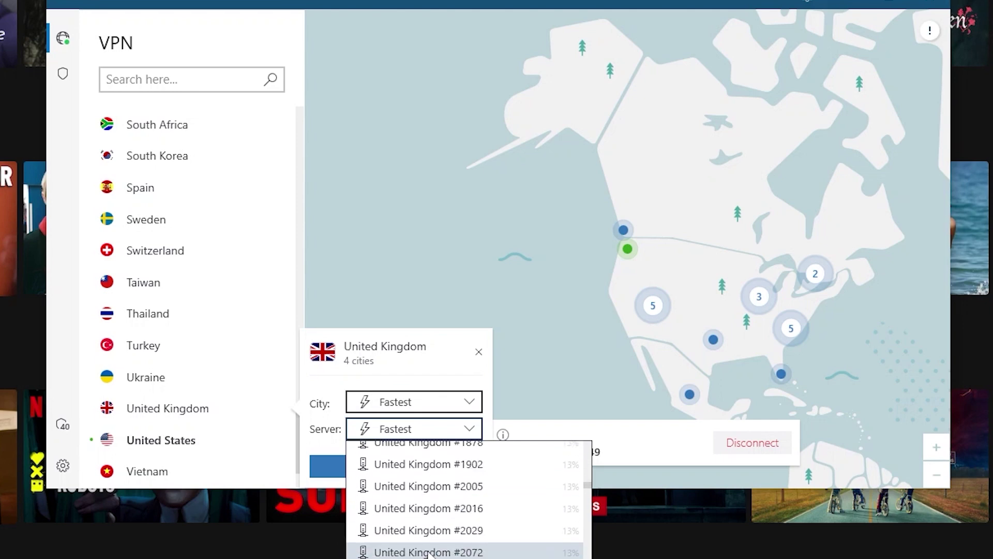
scroll(427, 544, "down", 3)
scroll(427, 543, "down", 3)
scroll(427, 536, "down", 3)
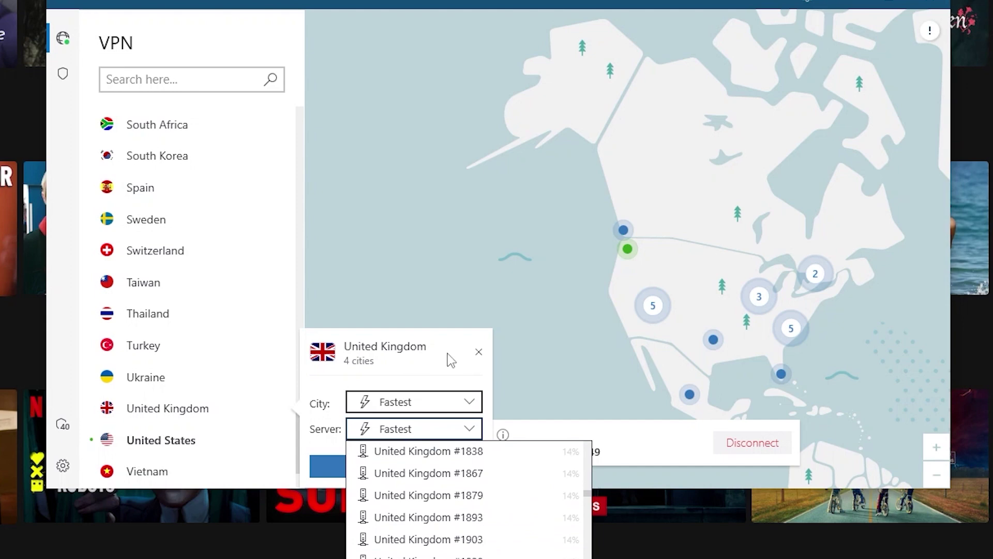
left_click(476, 352)
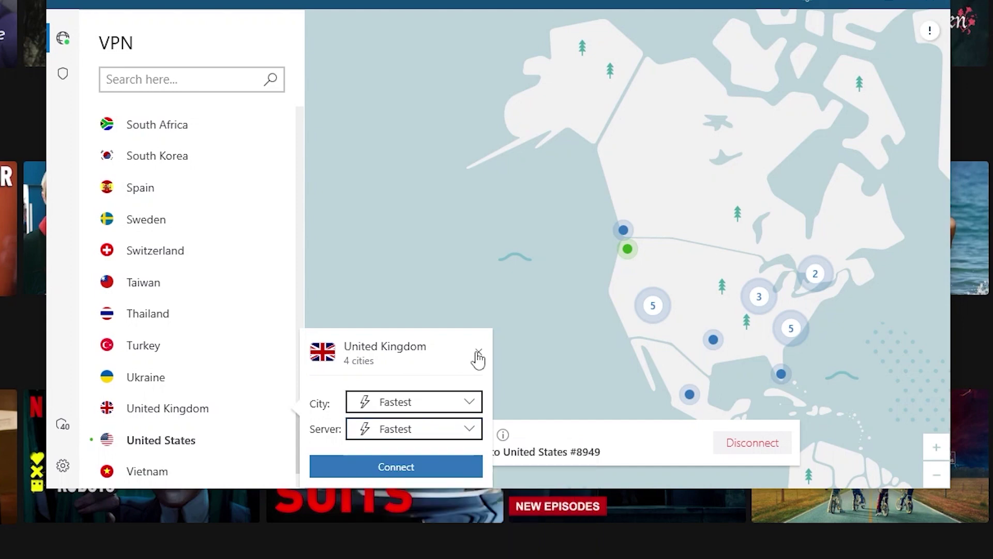
left_click(479, 354)
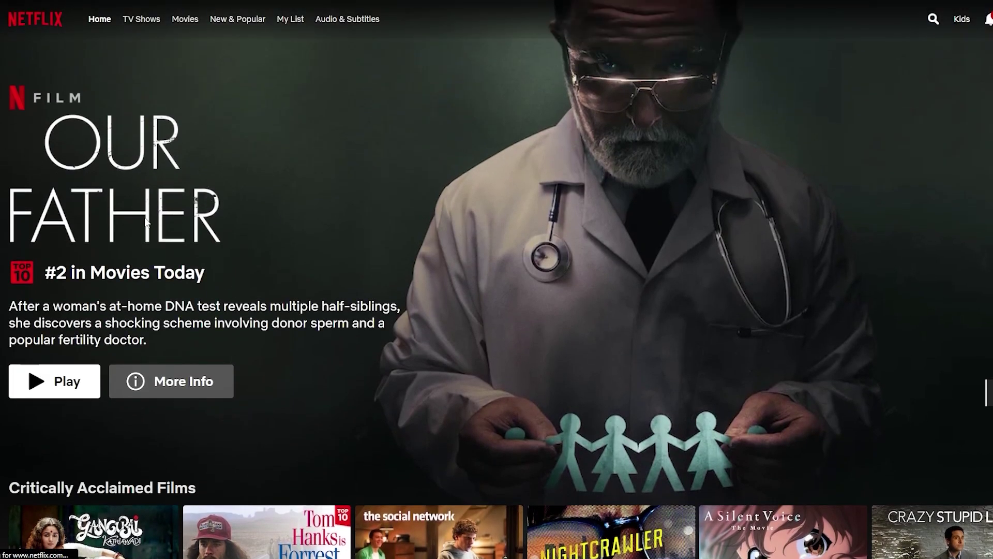
scroll(49, 235, "down", 2)
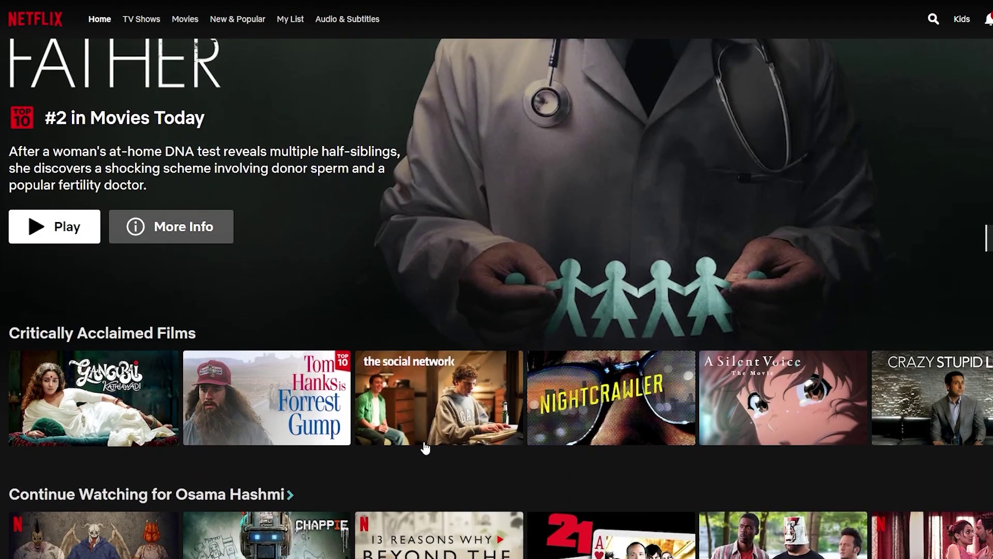
mouse_move(440, 398)
scroll(593, 465, "down", 8)
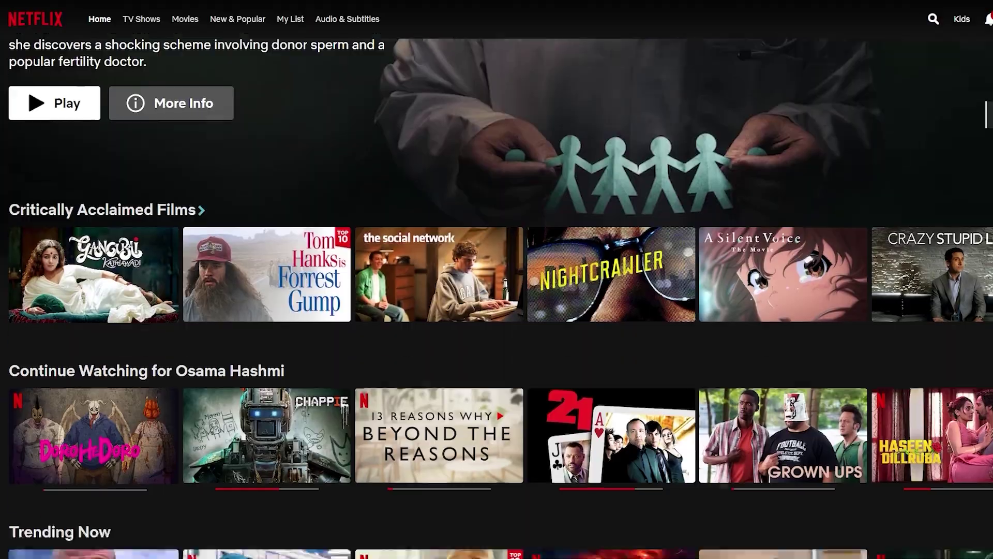
scroll(496, 310, "down", 2)
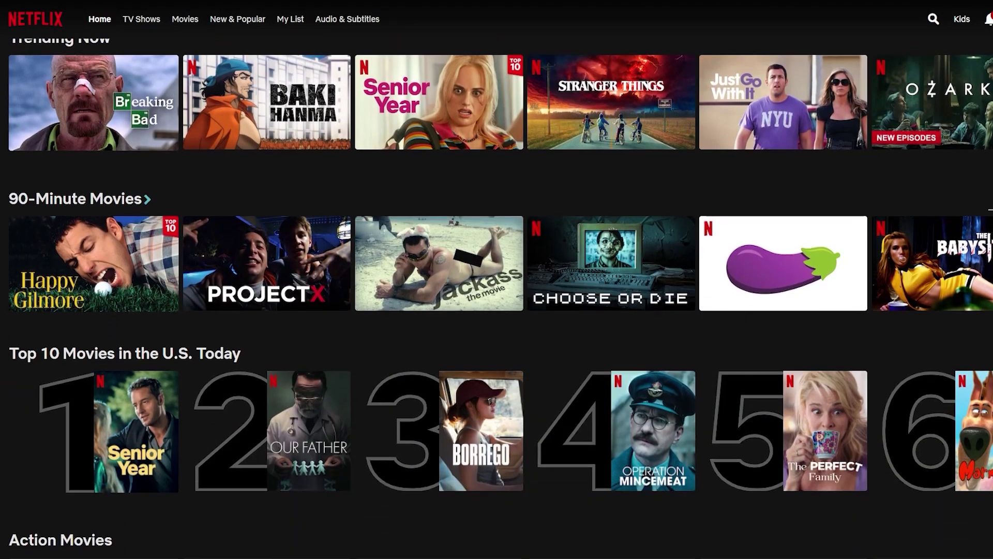
scroll(498, 310, "down", 3)
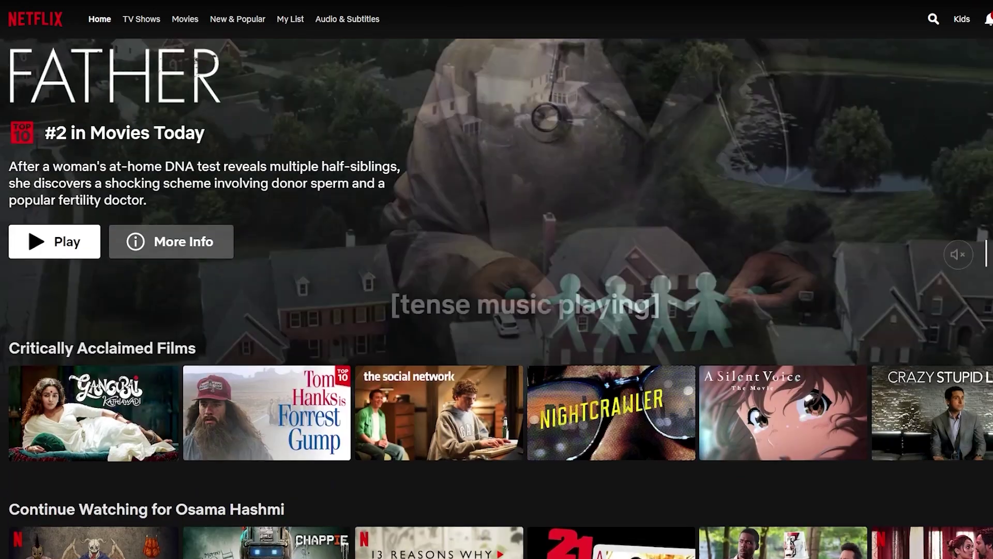
scroll(497, 310, "up", 3)
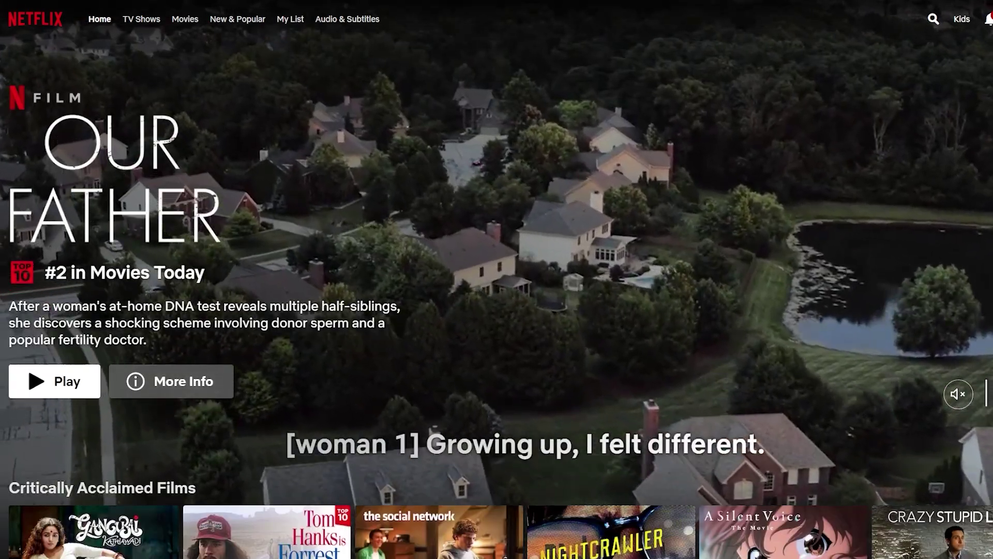